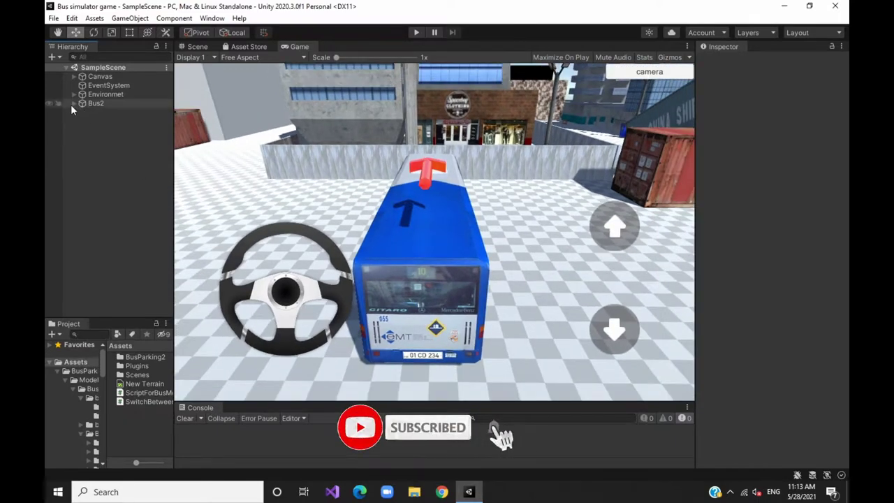
With Bus2 expanded, run the game and steer slightly from the top-down camera
click(74, 104)
click(417, 32)
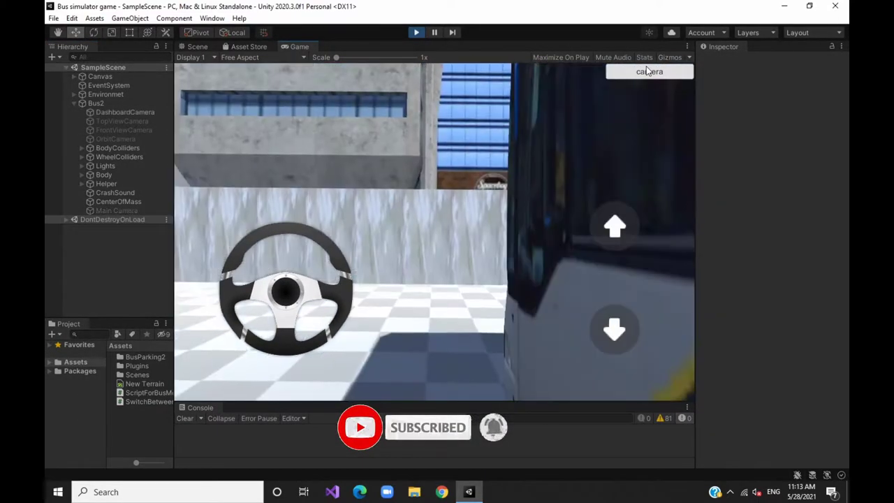
click(648, 71)
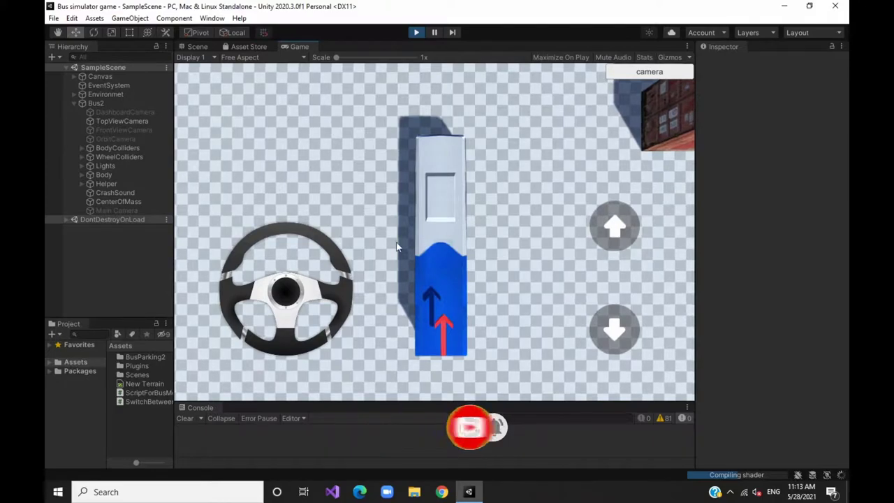
drag(297, 234, 282, 240)
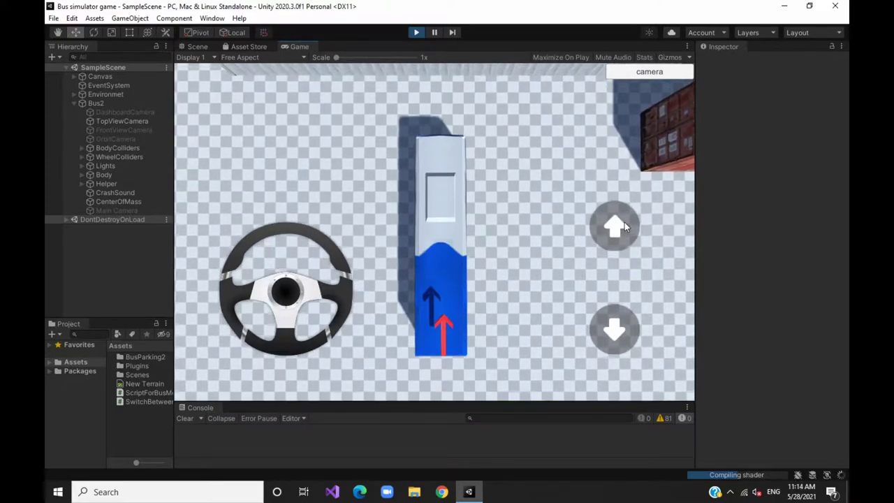
drag(626, 226, 618, 231)
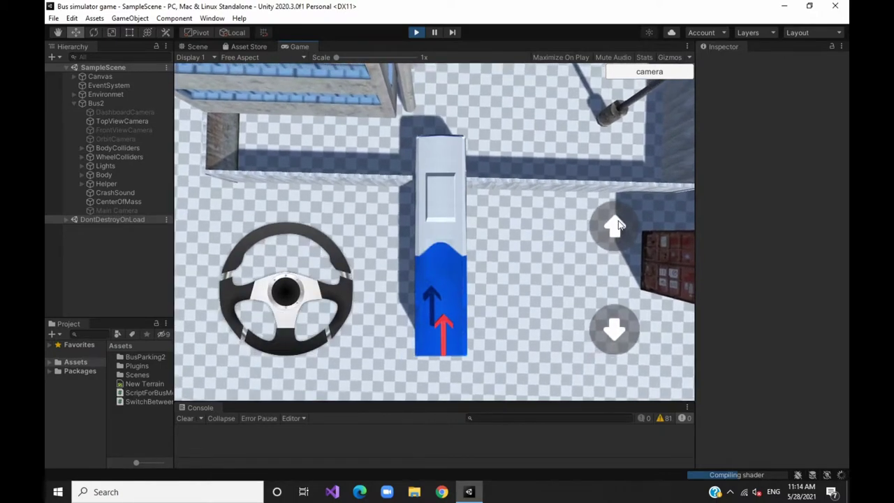
Switch to the rear chase camera and steer the bus into the concrete building
click(657, 74)
click(661, 77)
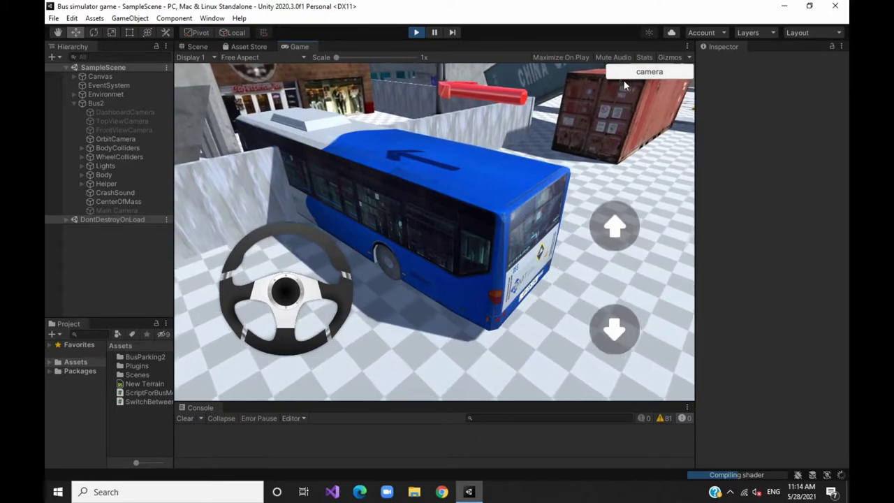
click(629, 74)
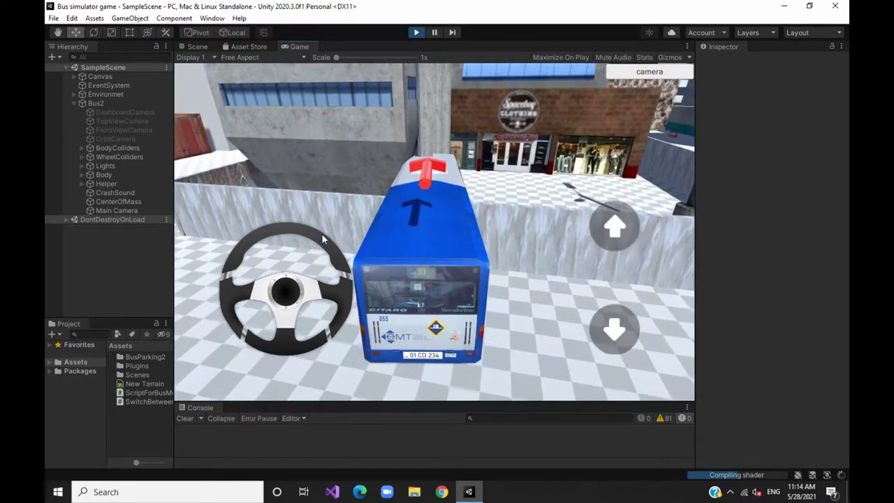
drag(321, 233, 244, 224)
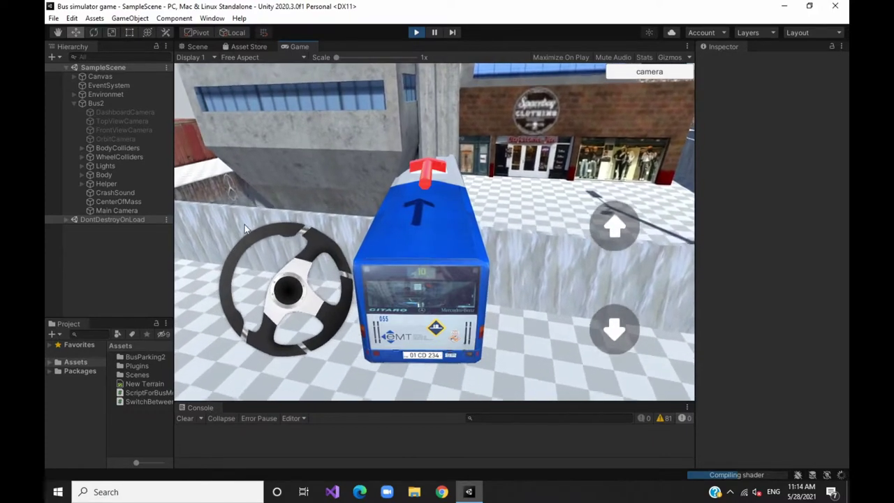
mouse_move(245, 225)
mouse_down()
mouse_move(316, 350)
mouse_move(260, 265)
mouse_move(281, 219)
mouse_move(237, 308)
mouse_up()
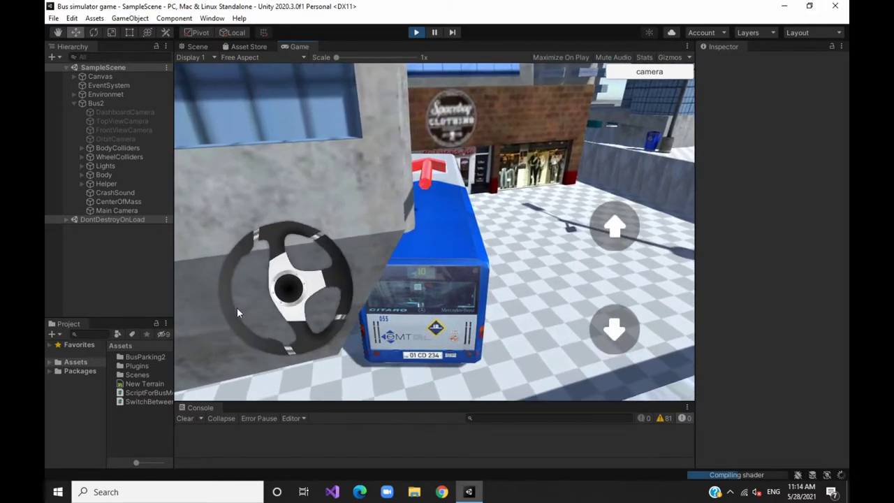
drag(236, 307, 349, 425)
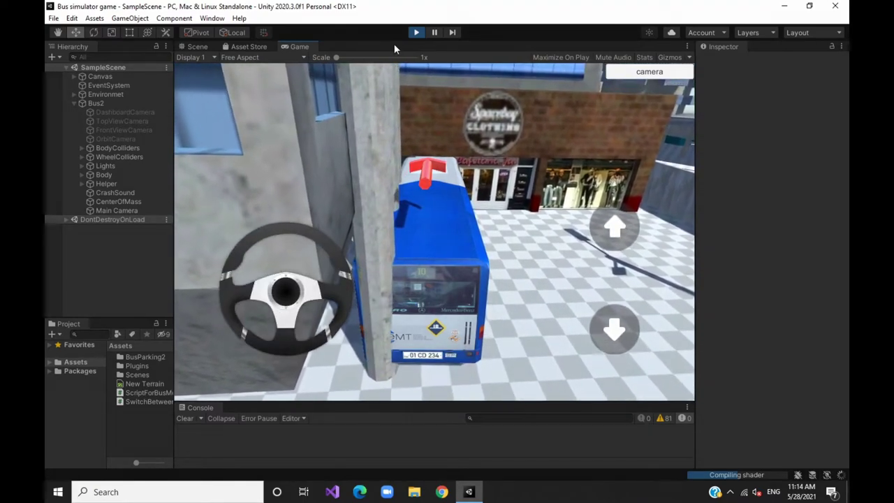
Stop the game and browse the Project window into the Models > Building_1 folder
click(415, 32)
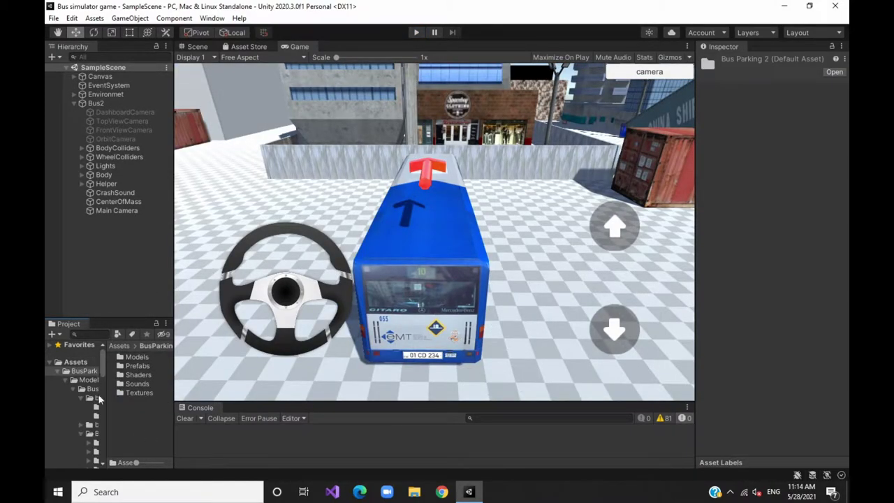
double_click(135, 358)
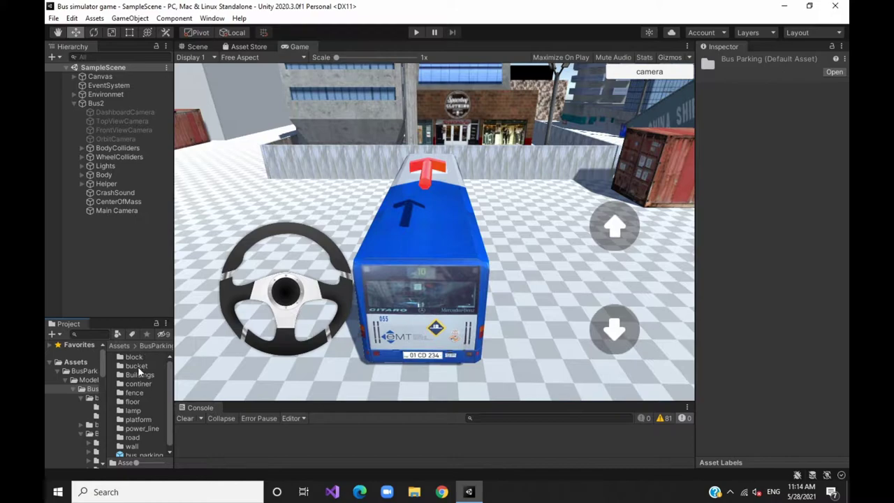
double_click(137, 357)
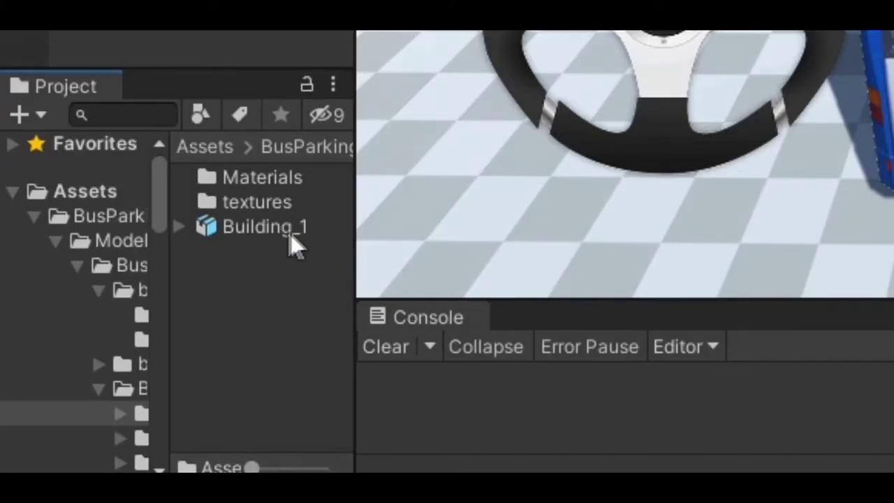
Enable Generate Colliders in Building_1's Model import settings and apply it
click(241, 230)
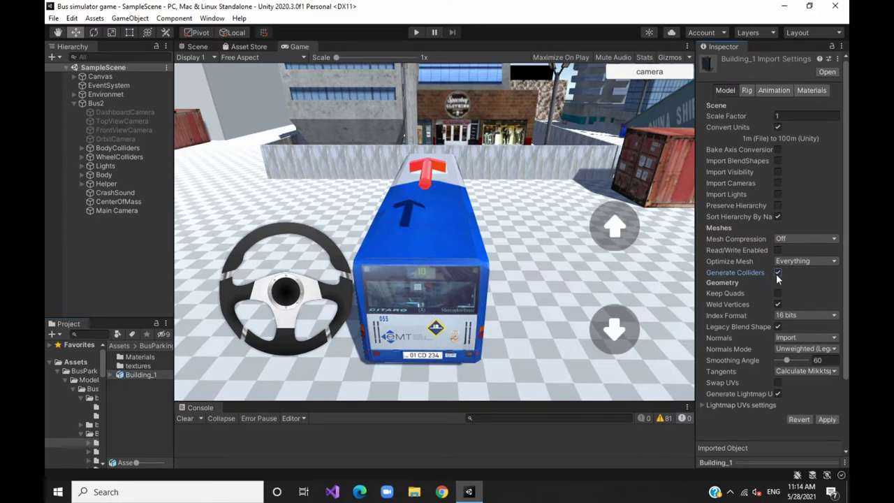
click(829, 419)
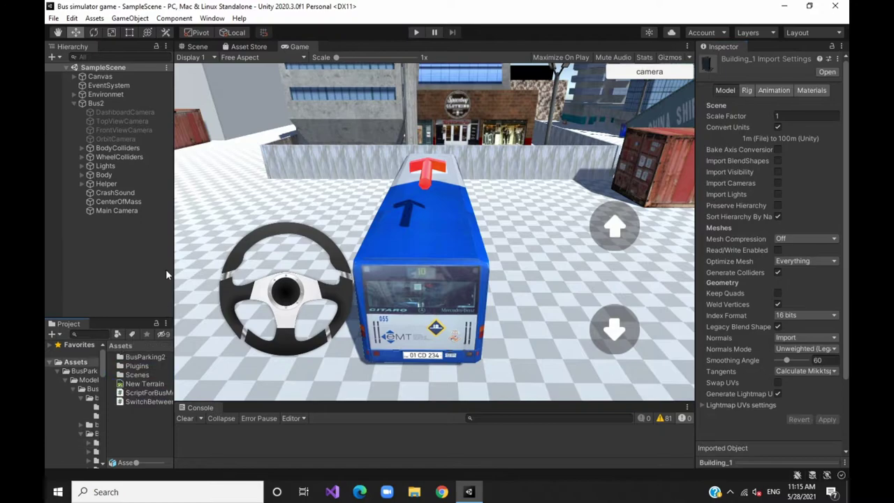
Add a Mesh Collider to the wall in front of the bus
key(ctrl+1)
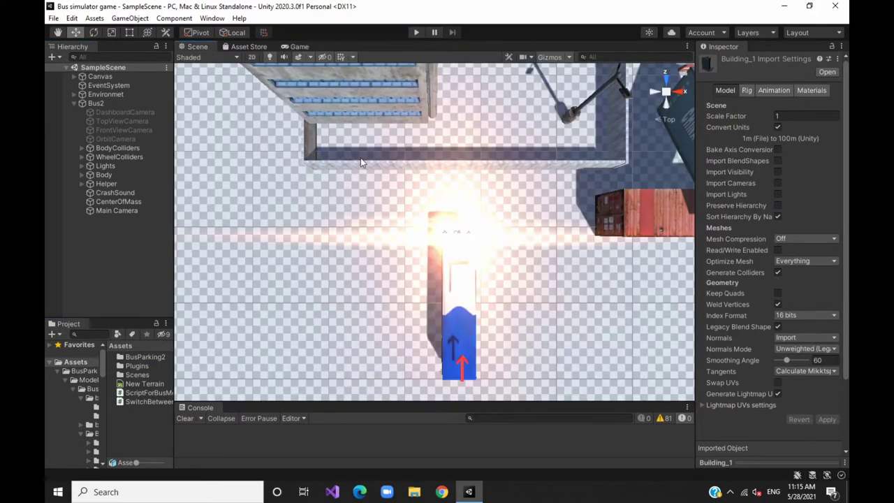
click(394, 166)
click(395, 168)
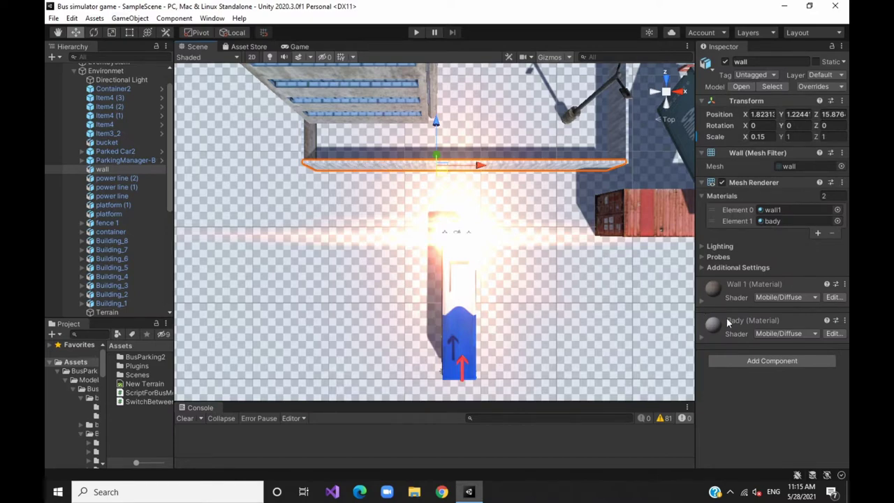
click(753, 360)
click(728, 341)
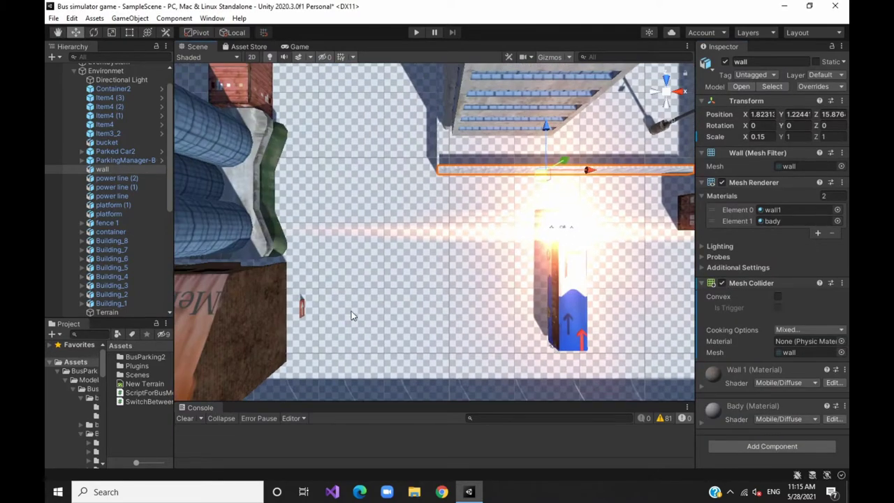
Add Mesh Colliders to building7 and the neighbouring container
right_drag(506, 296, 335, 278)
click(335, 277)
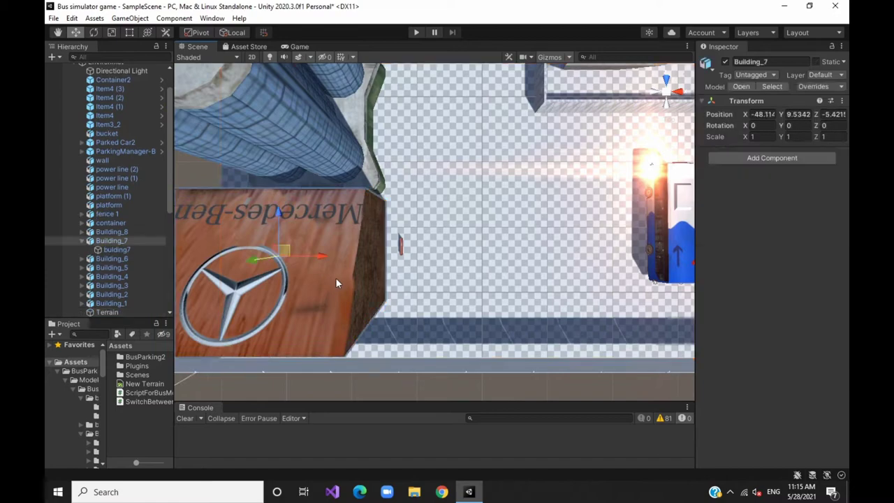
click(766, 303)
click(741, 336)
right_drag(489, 245, 420, 210)
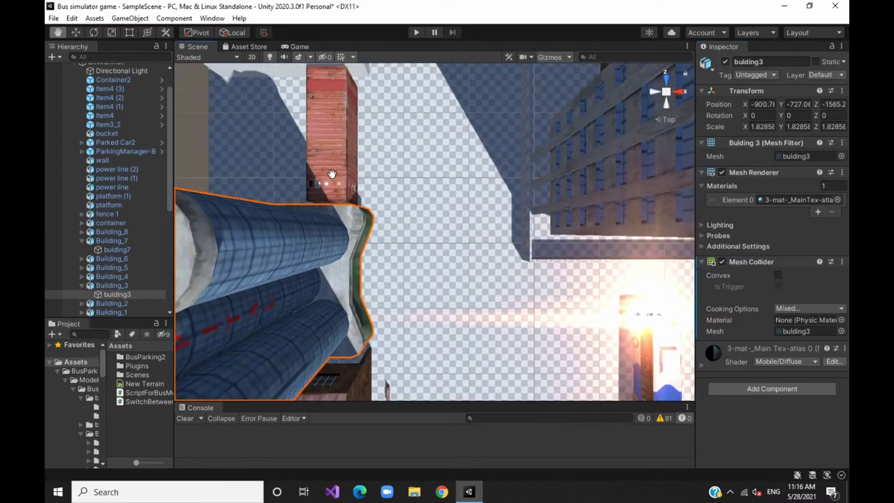
click(332, 140)
click(758, 303)
click(741, 337)
Add Mesh Colliders to wall (2) and wall (3)
click(527, 196)
click(773, 360)
click(741, 394)
right_drag(489, 244, 419, 209)
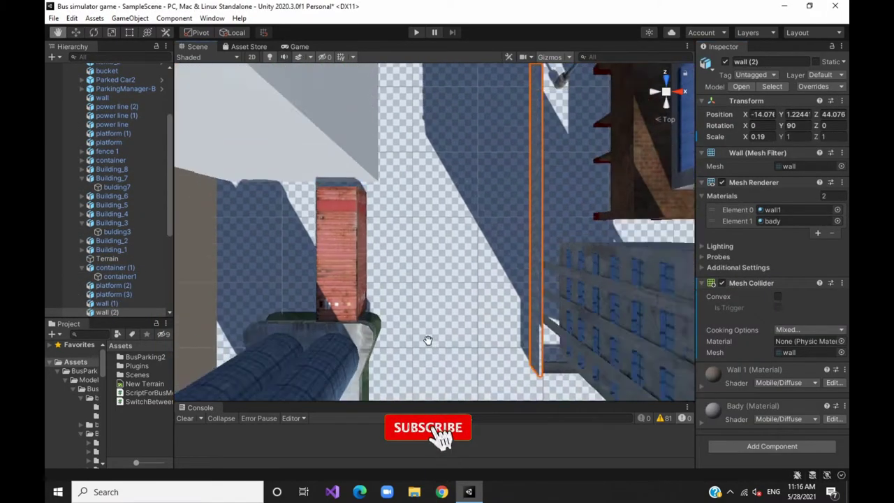
click(280, 126)
click(549, 210)
mouse_move(549, 210)
right_down()
mouse_move(427, 340)
mouse_move(430, 307)
right_up()
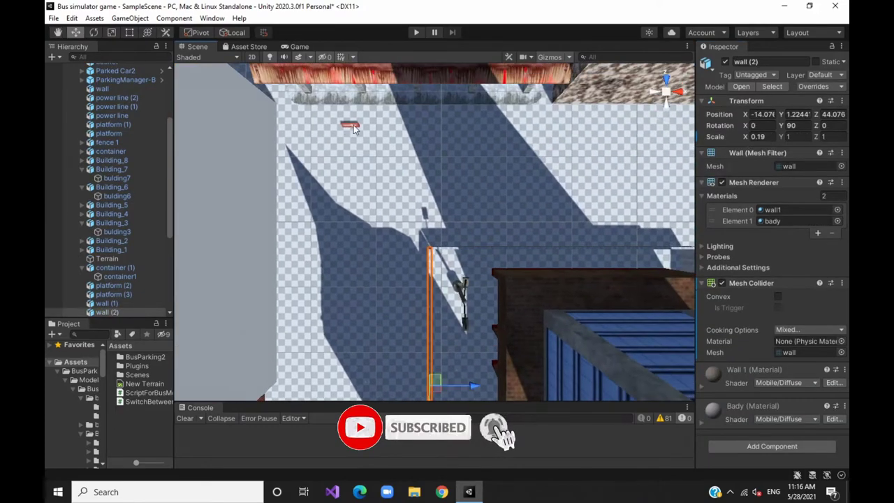
click(391, 82)
click(564, 287)
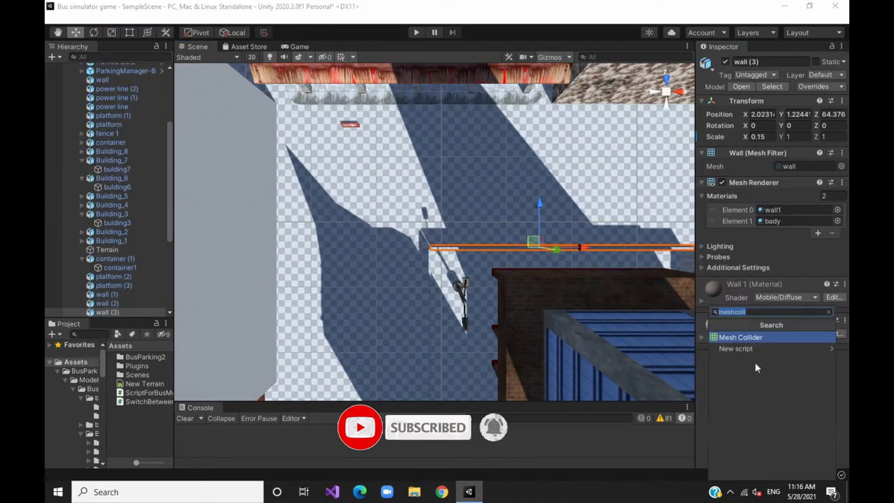
Add Mesh Colliders to building8 and building1
click(754, 362)
double_click(116, 160)
click(772, 389)
click(740, 336)
click(552, 333)
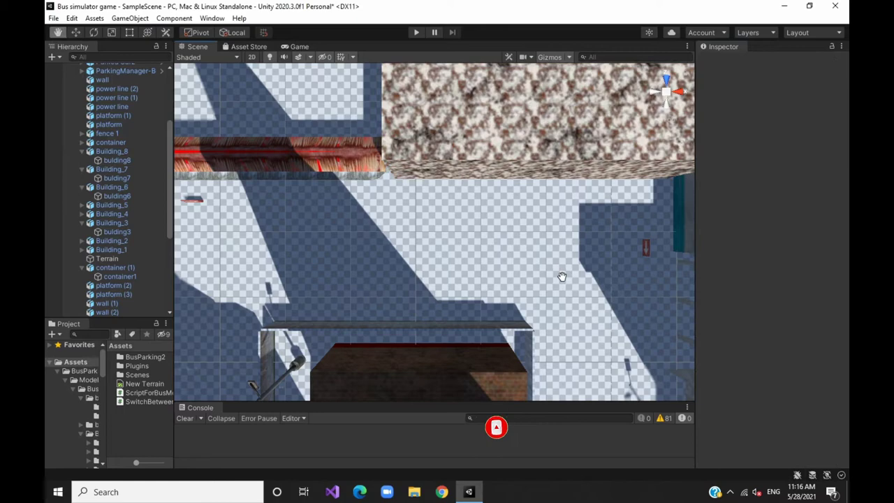
right_drag(552, 333, 524, 230)
click(524, 229)
click(754, 388)
key(Return)
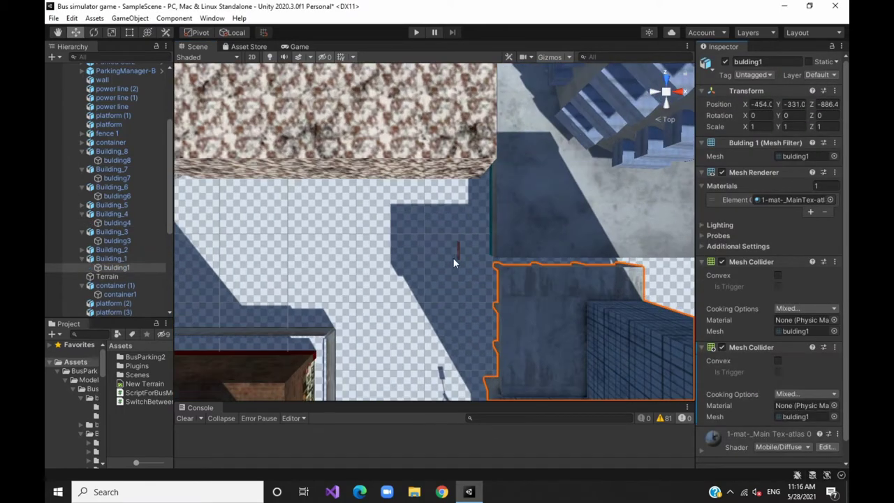
click(455, 259)
Add Mesh Colliders to the bucket and the power line
right_drag(539, 354, 517, 189)
click(518, 189)
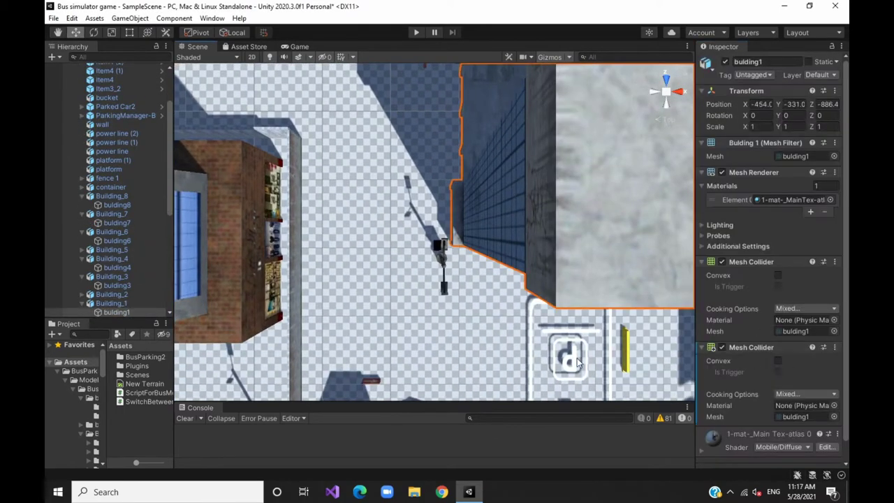
scroll(447, 231, up, 3)
middle_drag(447, 279, 449, 140)
click(446, 136)
click(773, 313)
key(Return)
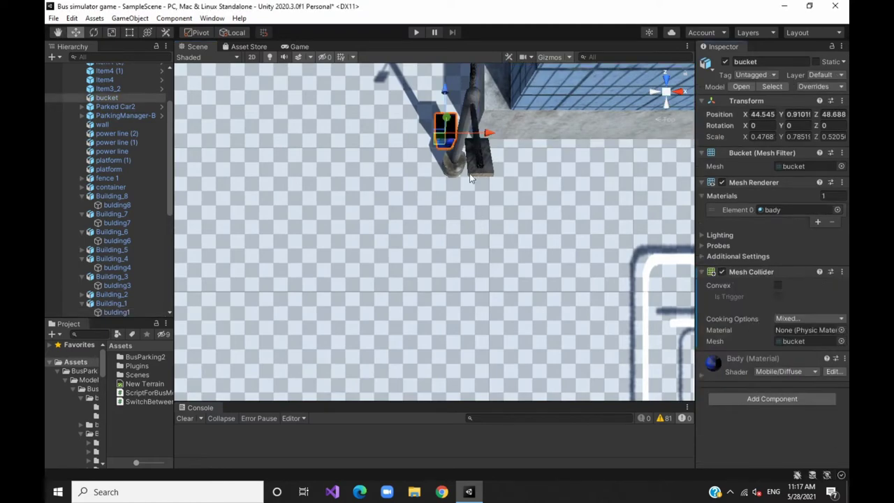
click(462, 150)
click(772, 458)
key(Return)
Add Mesh Colliders to platforms (1) to (3) beside the containers
scroll(535, 328, down, 3)
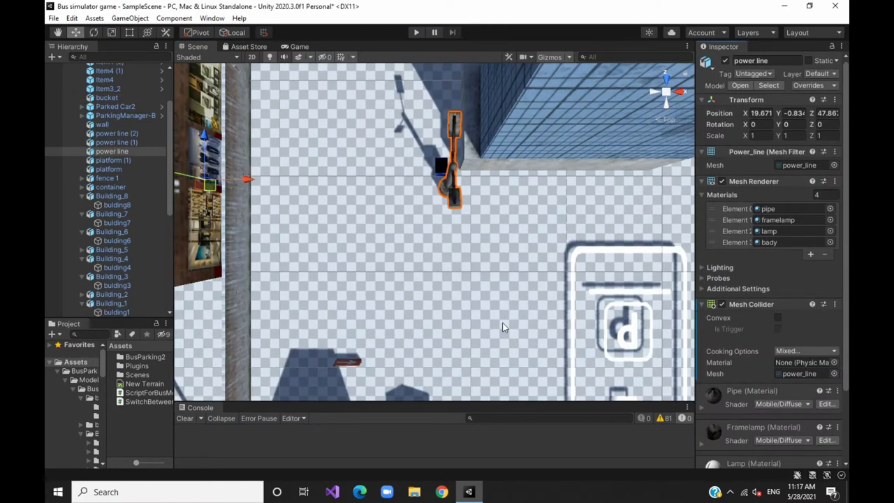
middle_drag(502, 323, 479, 307)
click(447, 311)
click(389, 374)
click(404, 358)
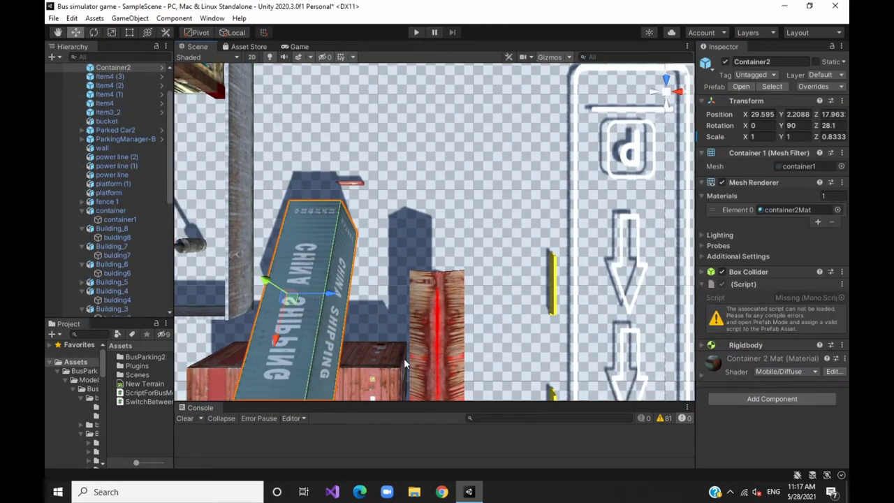
click(436, 314)
click(552, 280)
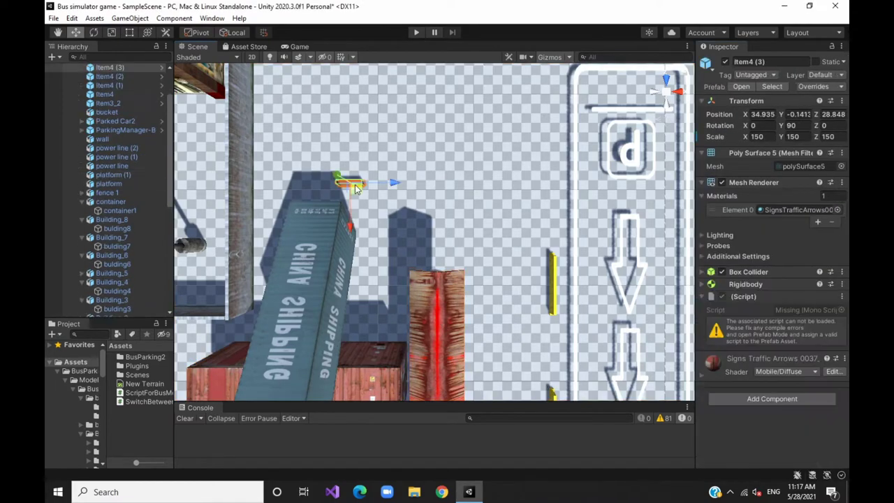
key(f)
scroll(577, 306, down, 1)
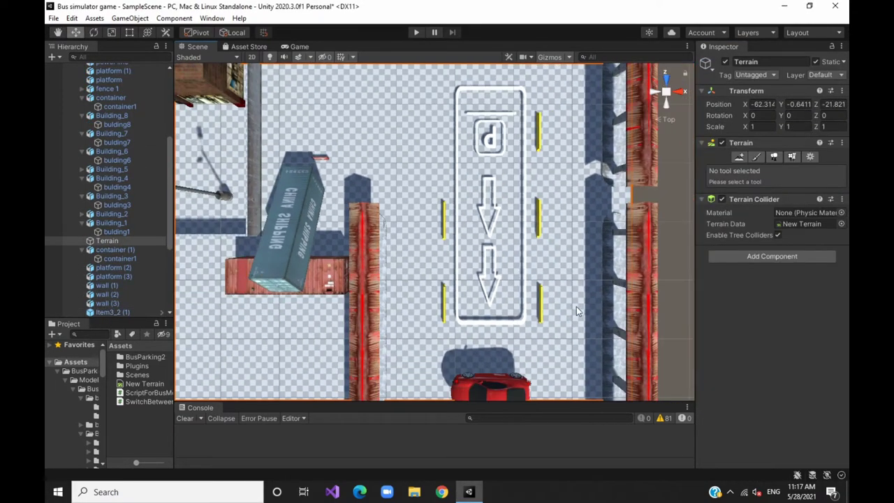
click(615, 293)
ctrl+click(615, 126)
click(772, 301)
click(768, 337)
Add a Mesh Collider to the fence, then orbit to a perspective view
scroll(487, 333, down, 2)
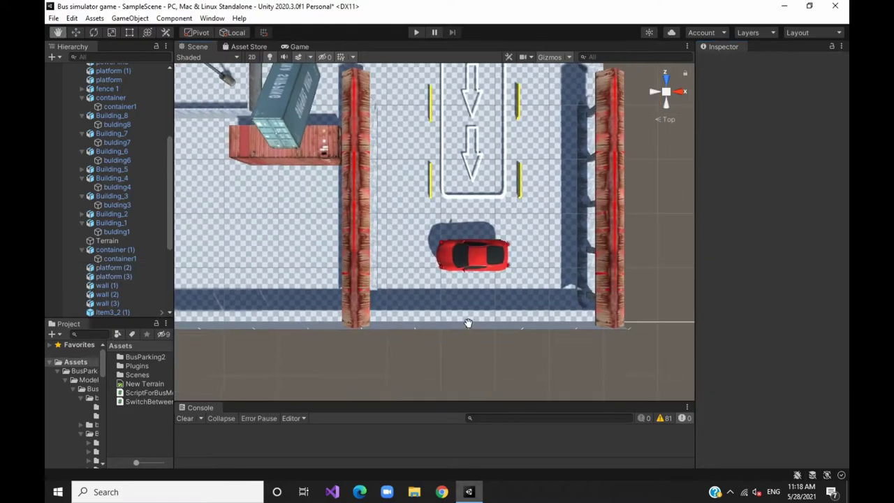
click(492, 333)
click(740, 304)
key(Return)
alt+drag(433, 231, 473, 250)
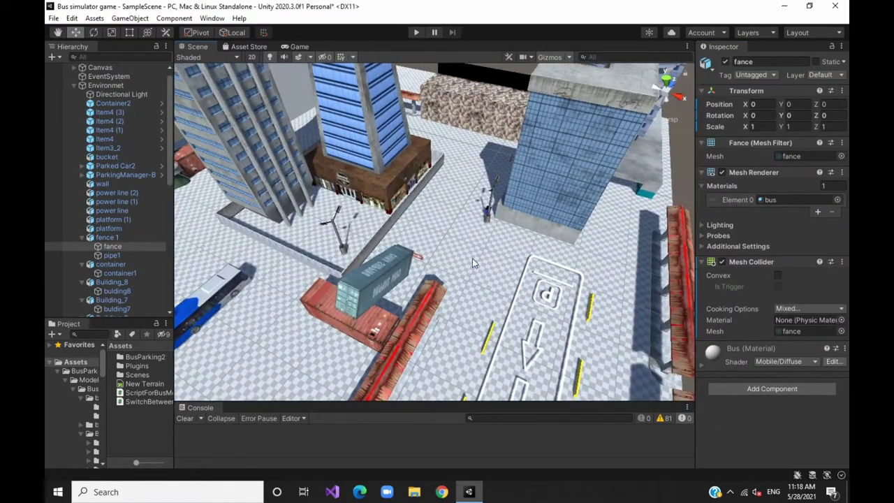
In the Game view, run the game and steer the bus from the top-down camera
click(299, 49)
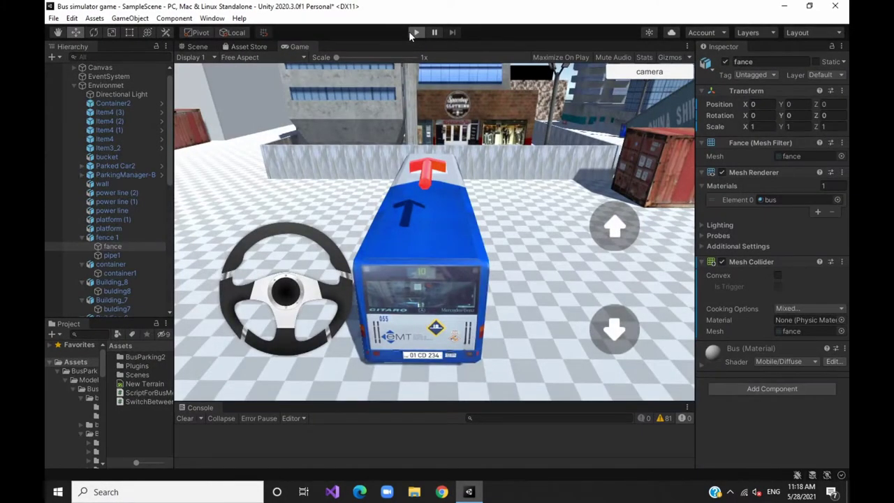
click(411, 33)
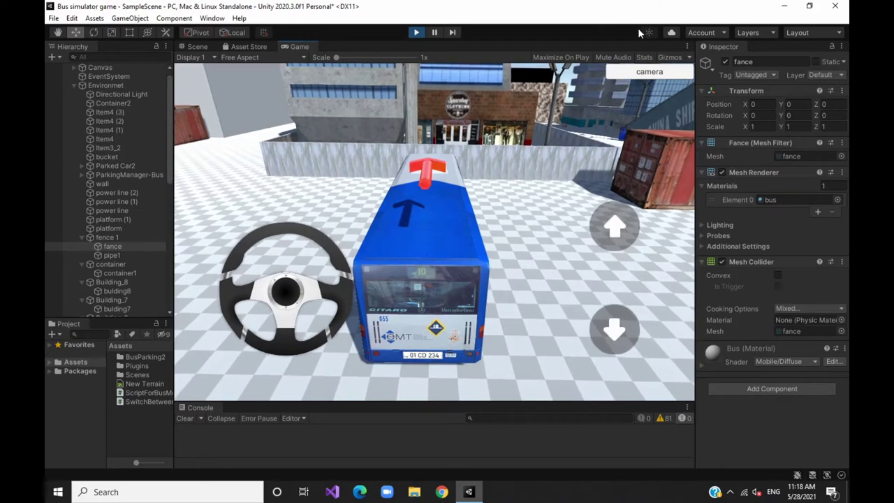
click(643, 72)
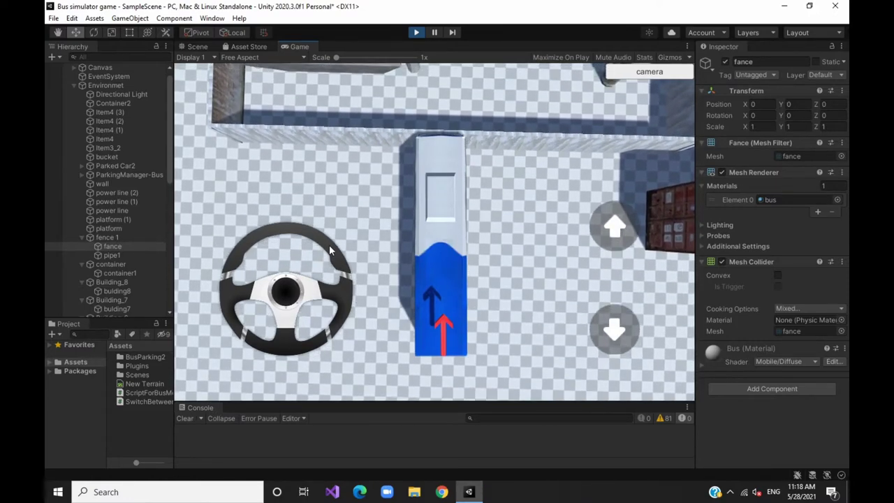
mouse_move(330, 244)
mouse_down()
mouse_move(303, 386)
mouse_move(271, 327)
mouse_move(265, 240)
mouse_move(283, 332)
mouse_move(301, 314)
mouse_up()
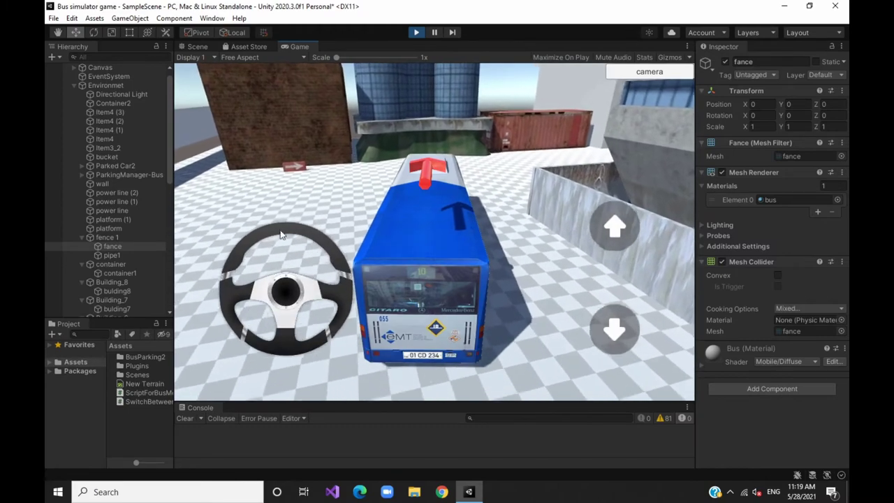
drag(303, 249, 253, 282)
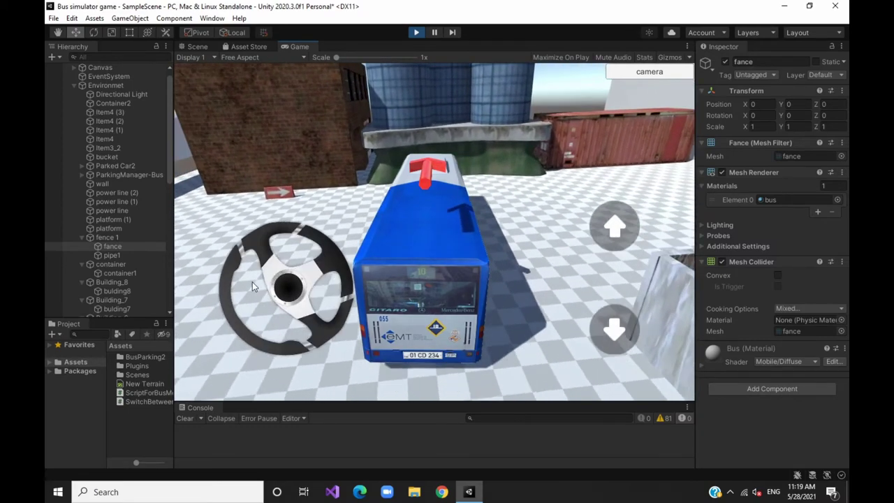
Drive around the yard, cycling cameras to confirm the bus stops at the red container
click(660, 72)
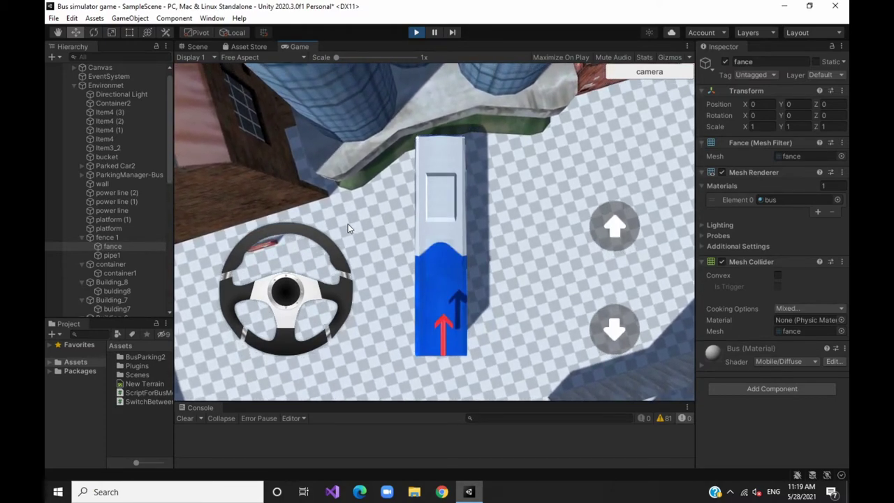
mouse_move(266, 240)
mouse_down()
mouse_move(291, 336)
mouse_move(255, 249)
mouse_move(329, 340)
mouse_up()
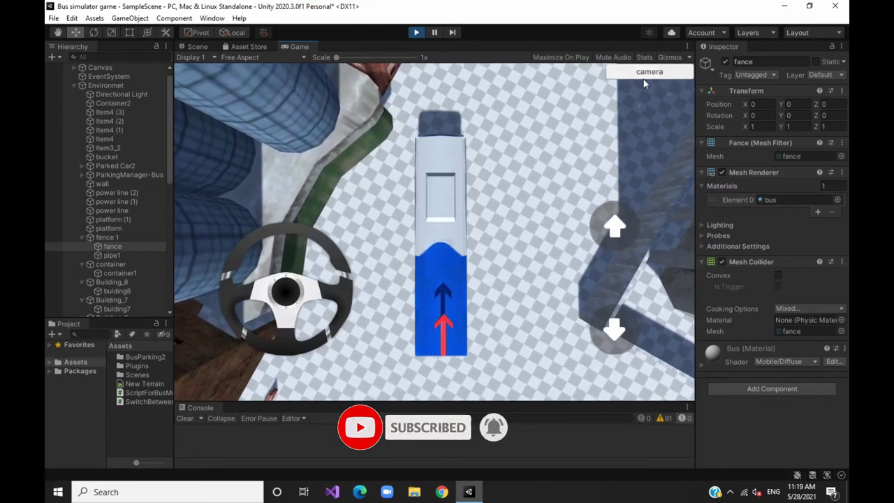
click(646, 74)
click(645, 74)
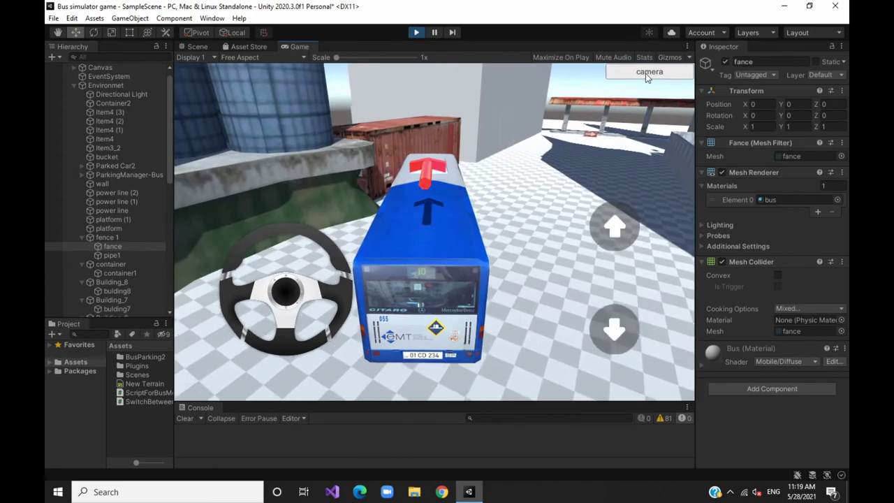
click(646, 74)
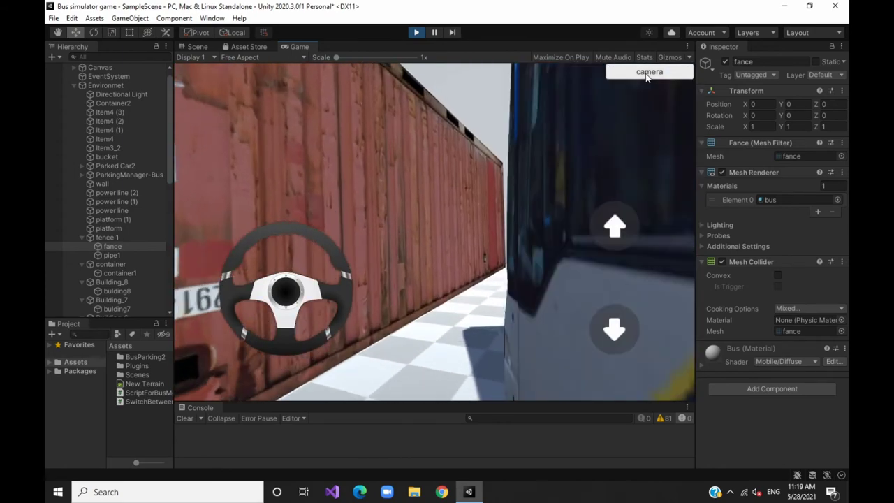
click(645, 73)
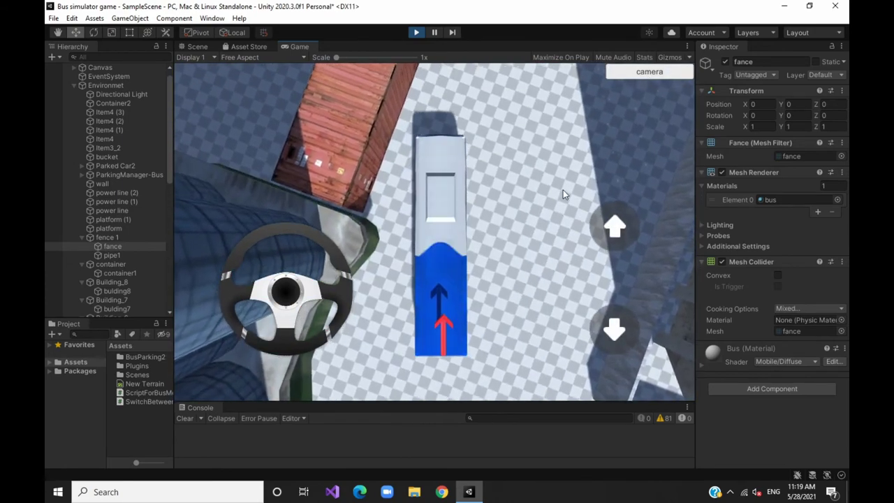